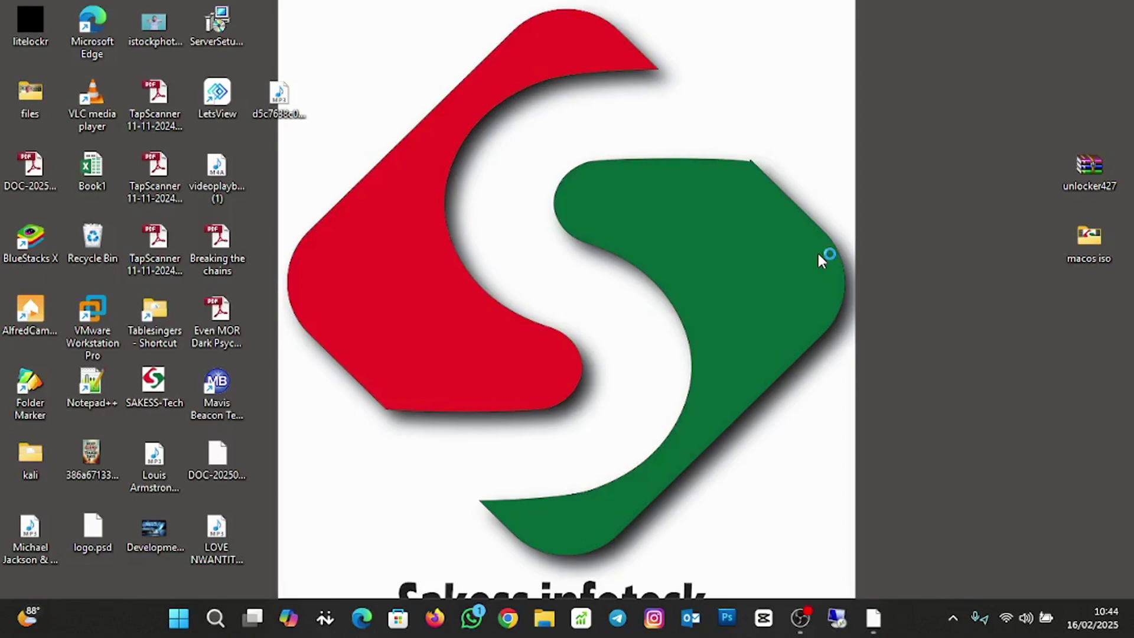
# Bring the macOS Ventura virtual machine's desktop up full screen and open the Apple menu.
pyautogui.moveTo(873, 624)
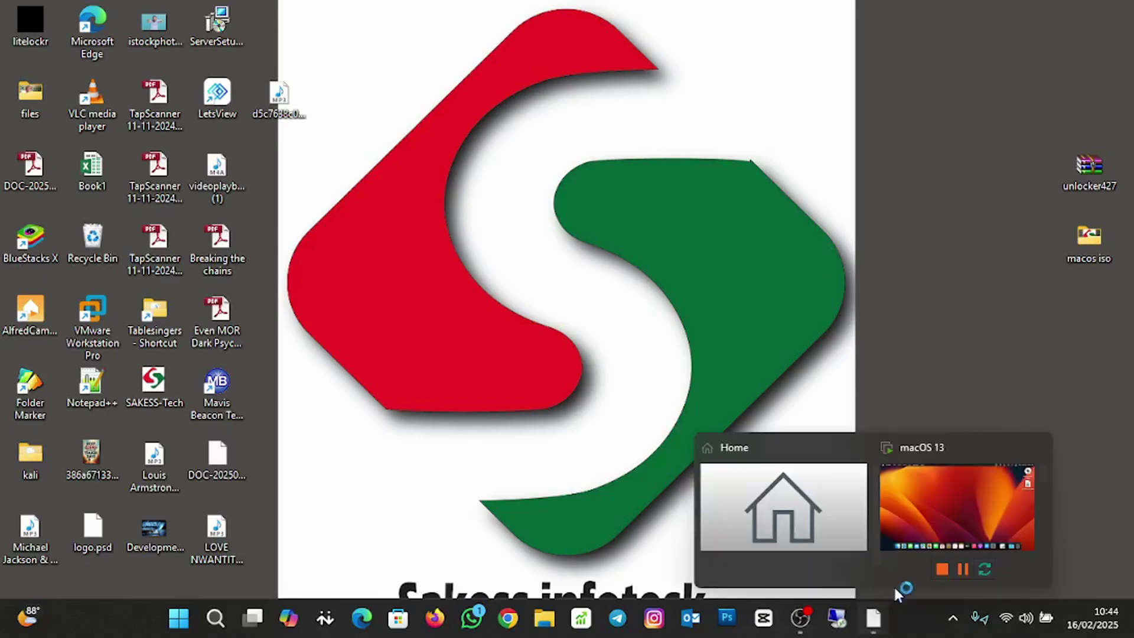
pyautogui.click(950, 526)
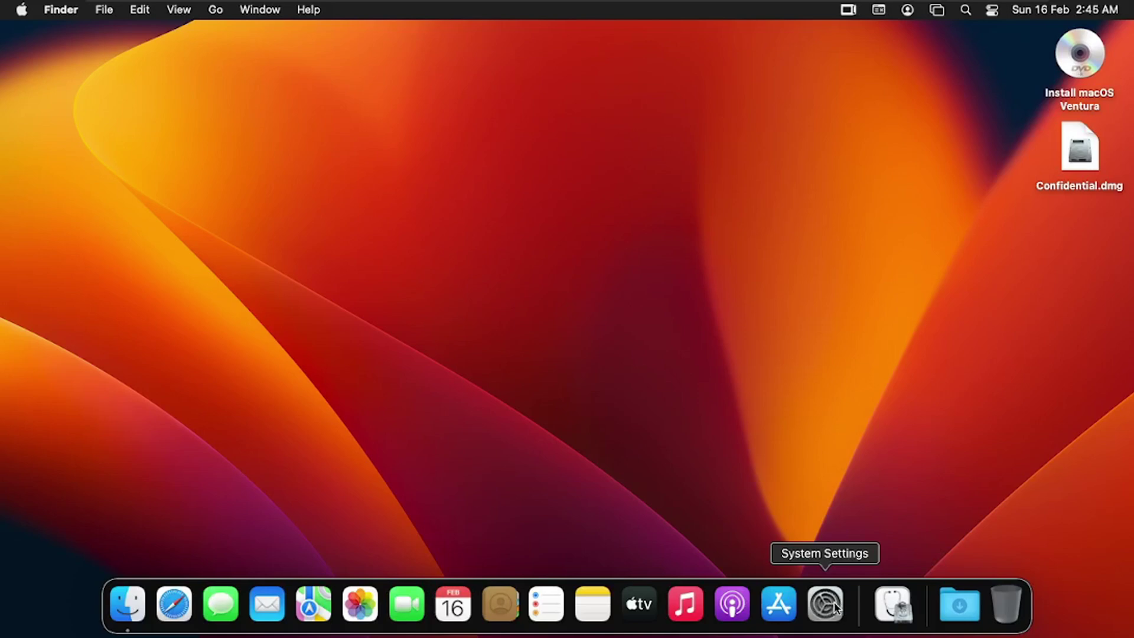
pyautogui.click(23, 11)
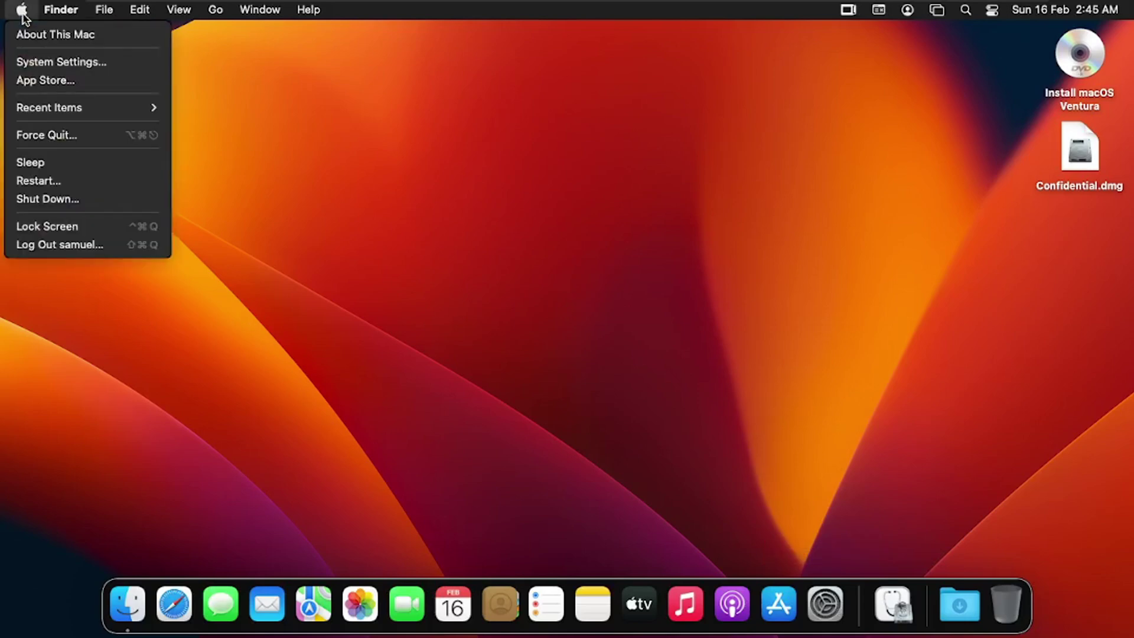
# Open System Settings' Keyboard pane and bring up the Input Sources editor, which lists only ABC.
pyautogui.click(41, 62)
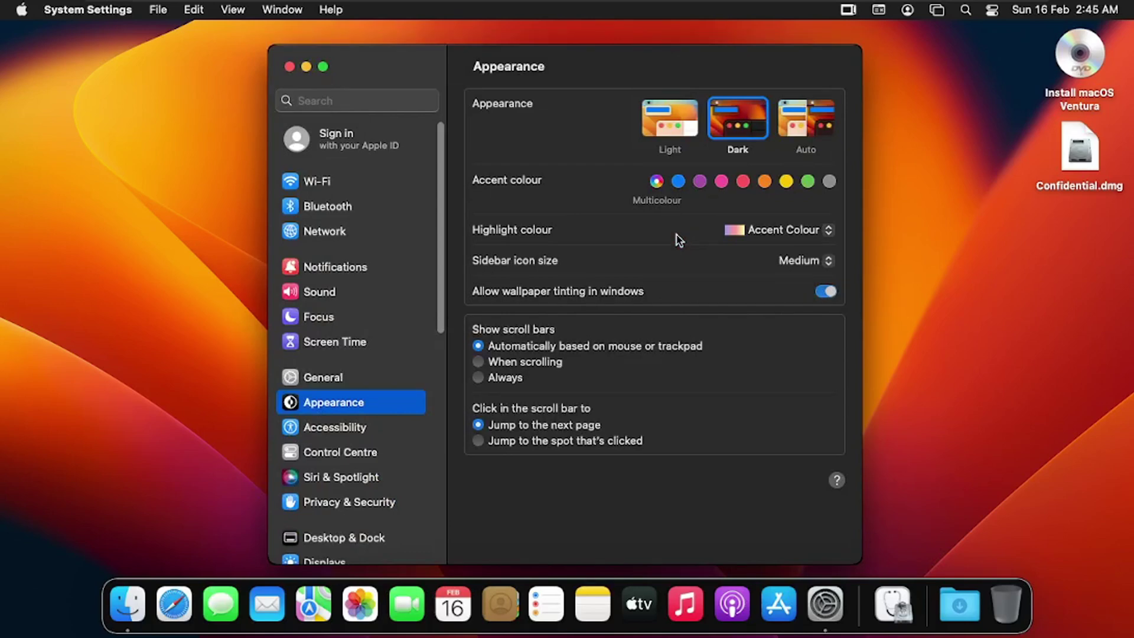
pyautogui.scroll(-1, 445, 239)
pyautogui.moveTo(445, 233); pyautogui.dragTo(445, 468)
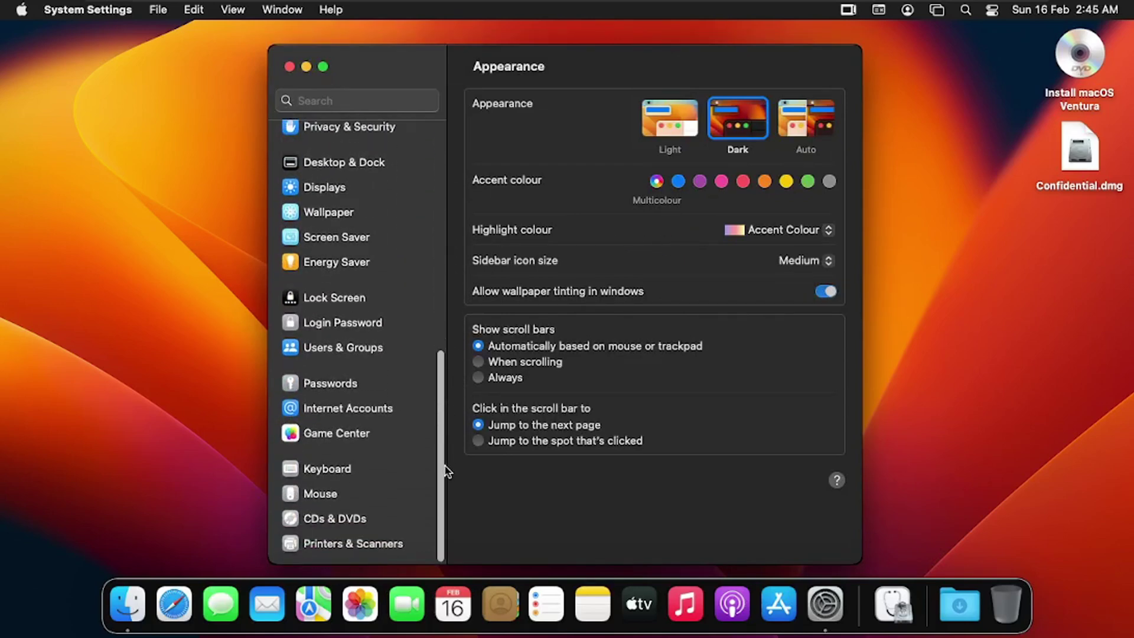
pyautogui.click(336, 472)
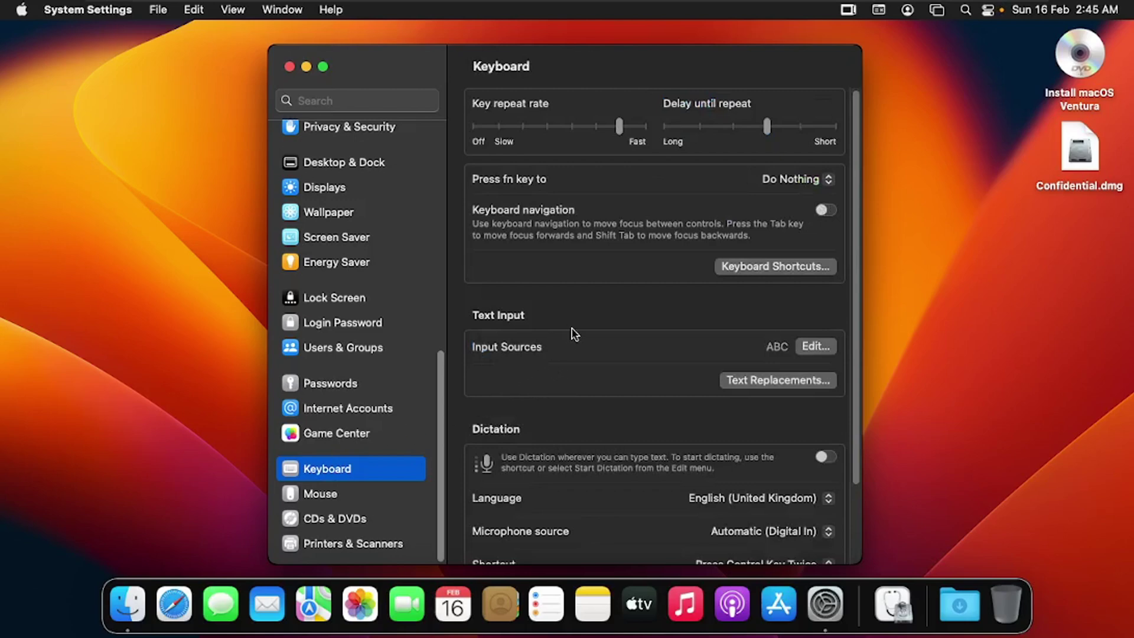
pyautogui.click(822, 347)
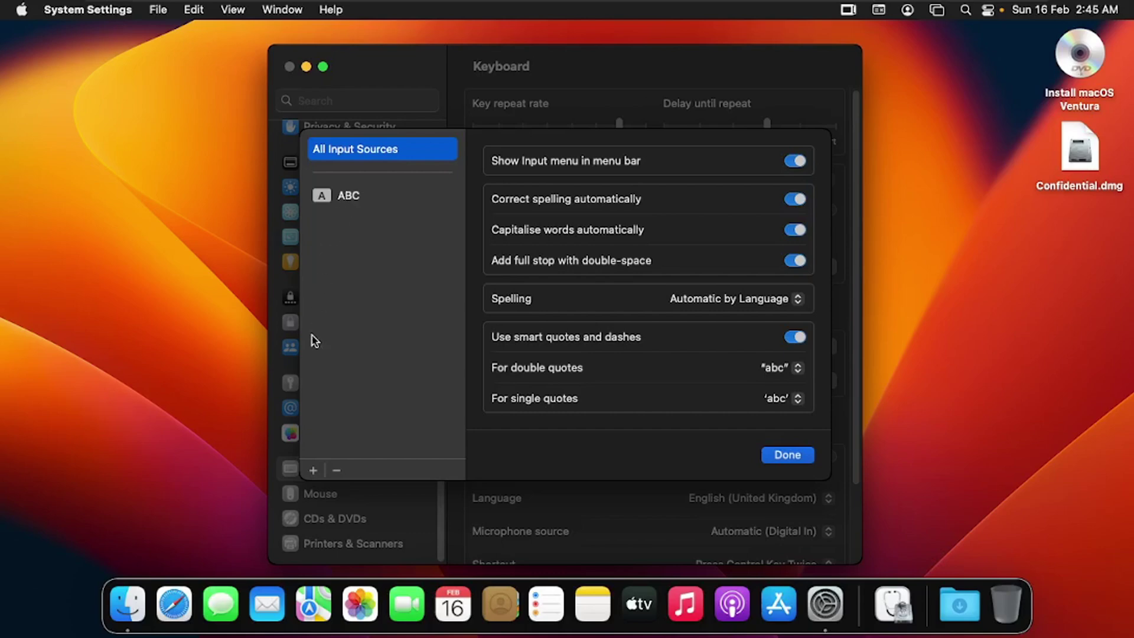
# Add ABC – India as an input source.
pyautogui.click(314, 471)
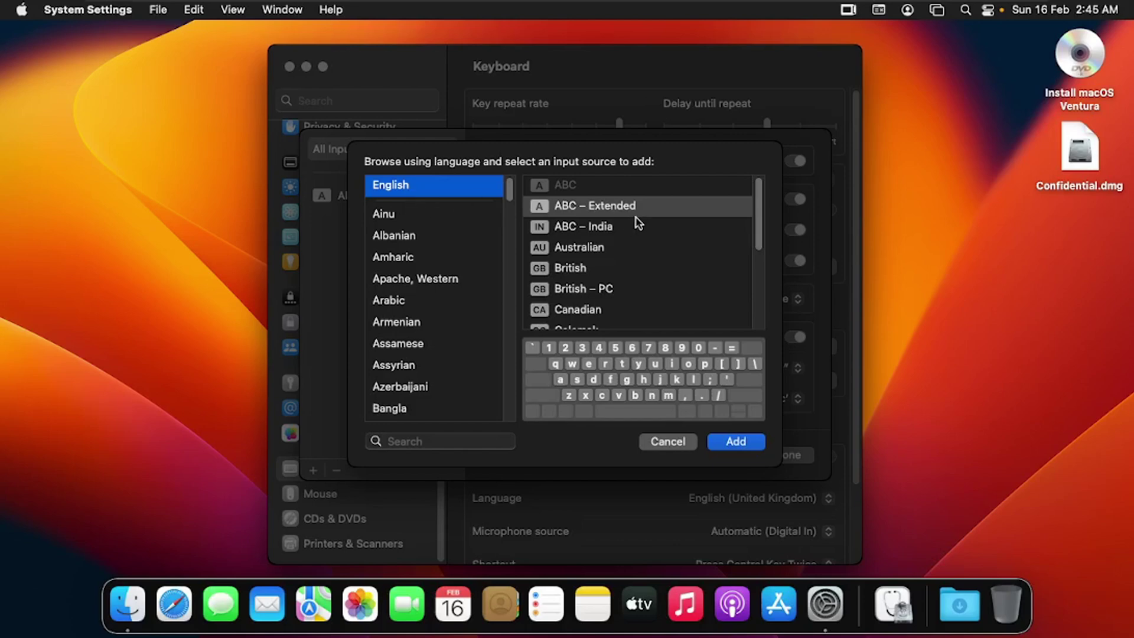
pyautogui.click(602, 232)
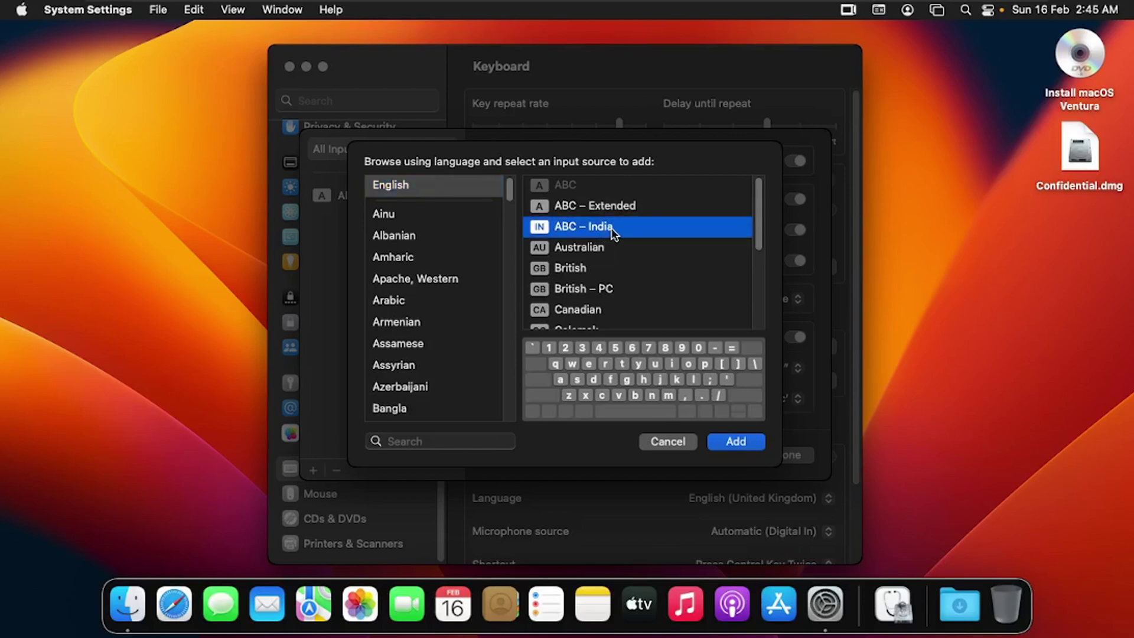
pyautogui.click(745, 440)
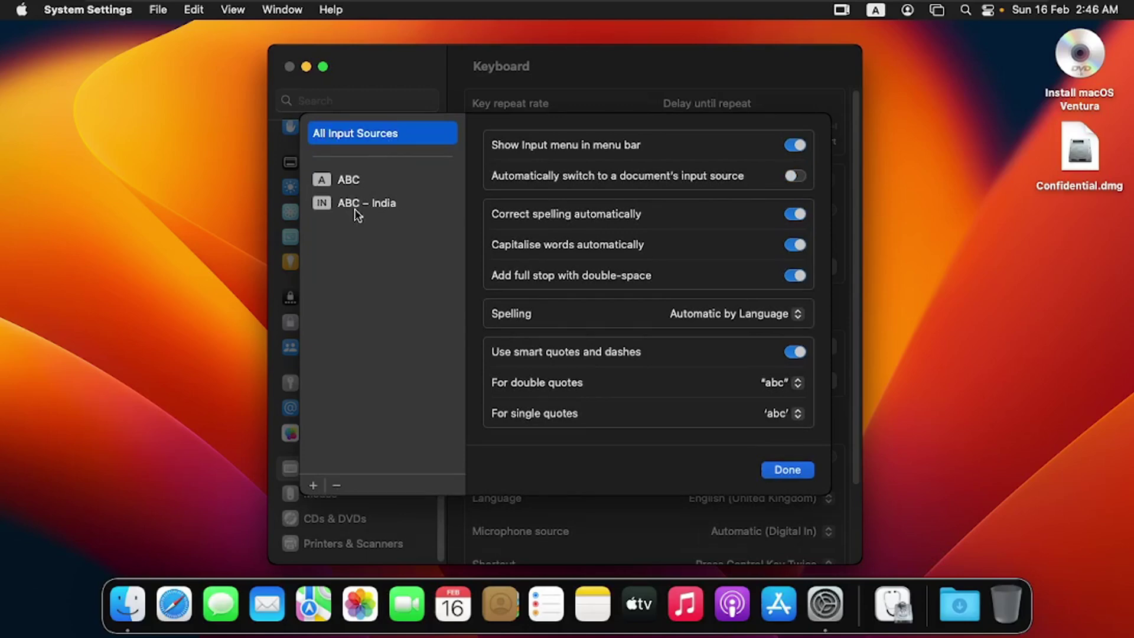
# Preview the Dvorak layouts and add Dvorak – Left-Handed as an input source.
pyautogui.click(314, 486)
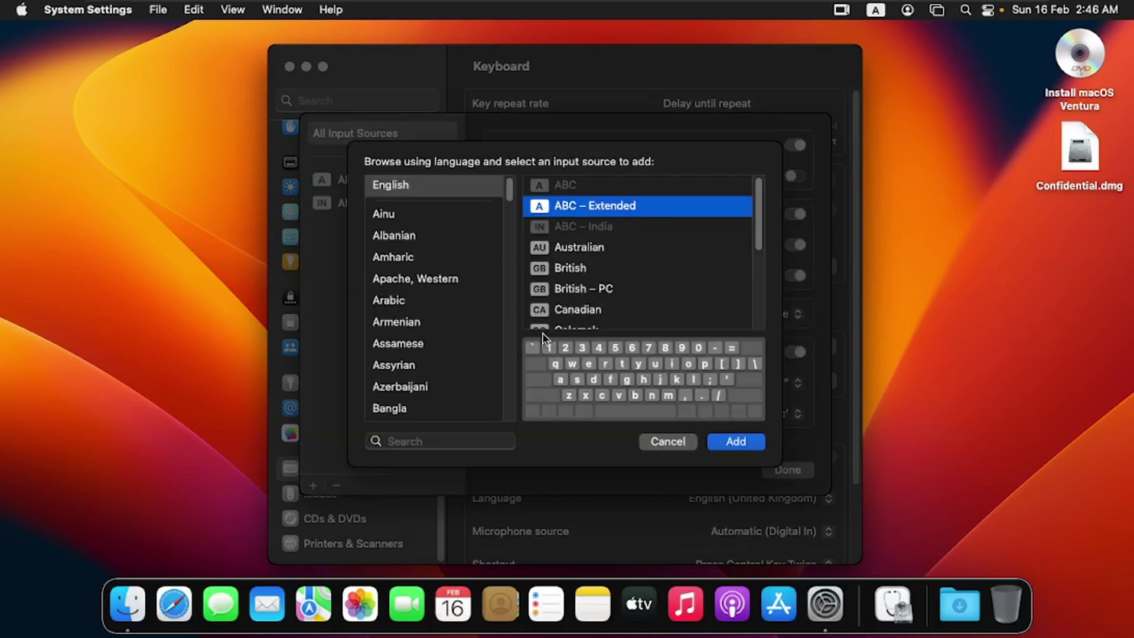
pyautogui.moveTo(757, 217); pyautogui.dragTo(756, 275)
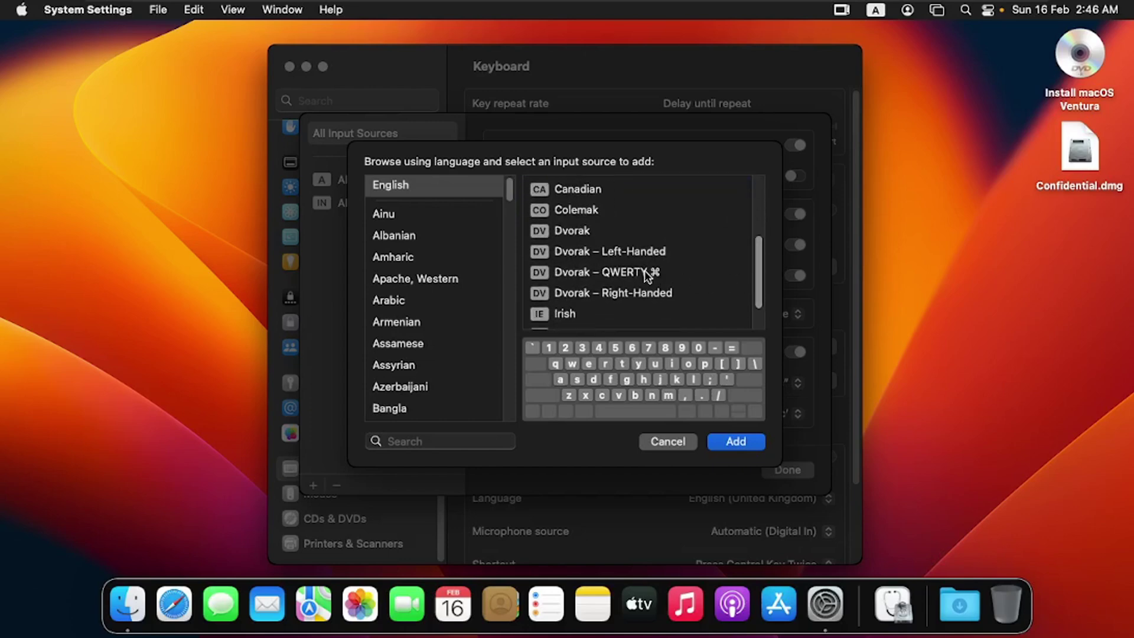
pyautogui.click(575, 249)
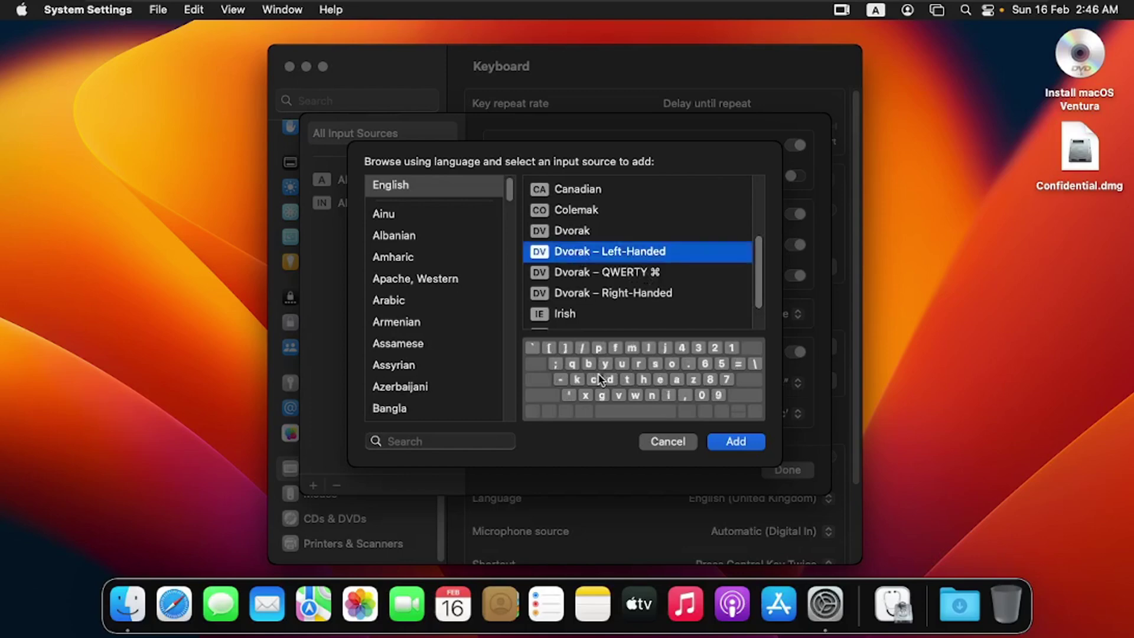
pyautogui.click(570, 275)
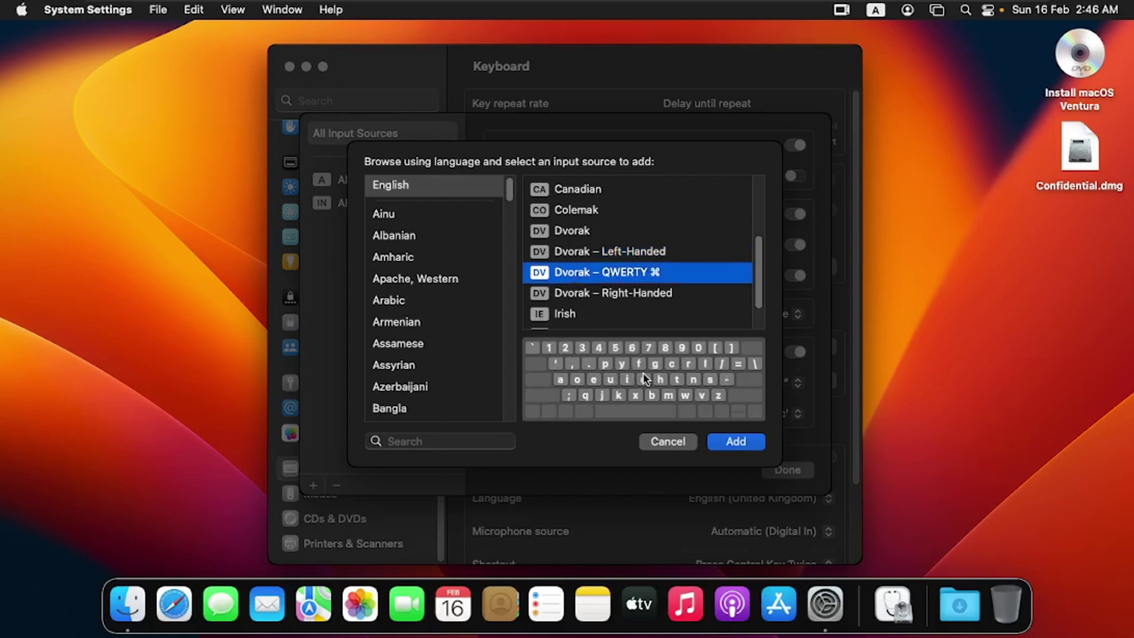
pyautogui.click(577, 296)
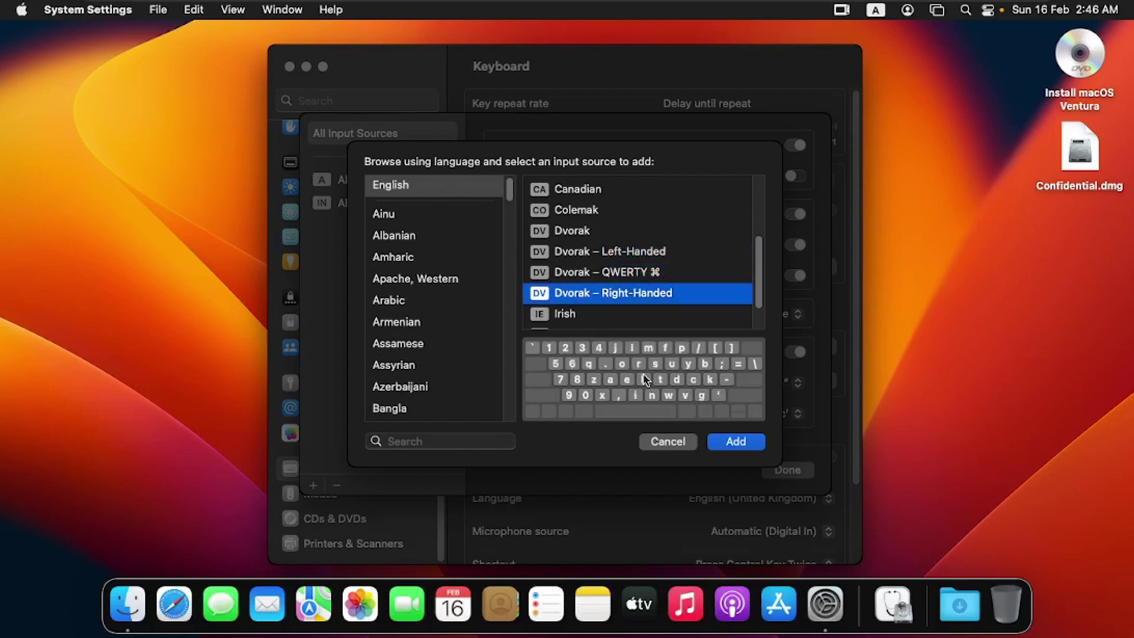
pyautogui.click(591, 252)
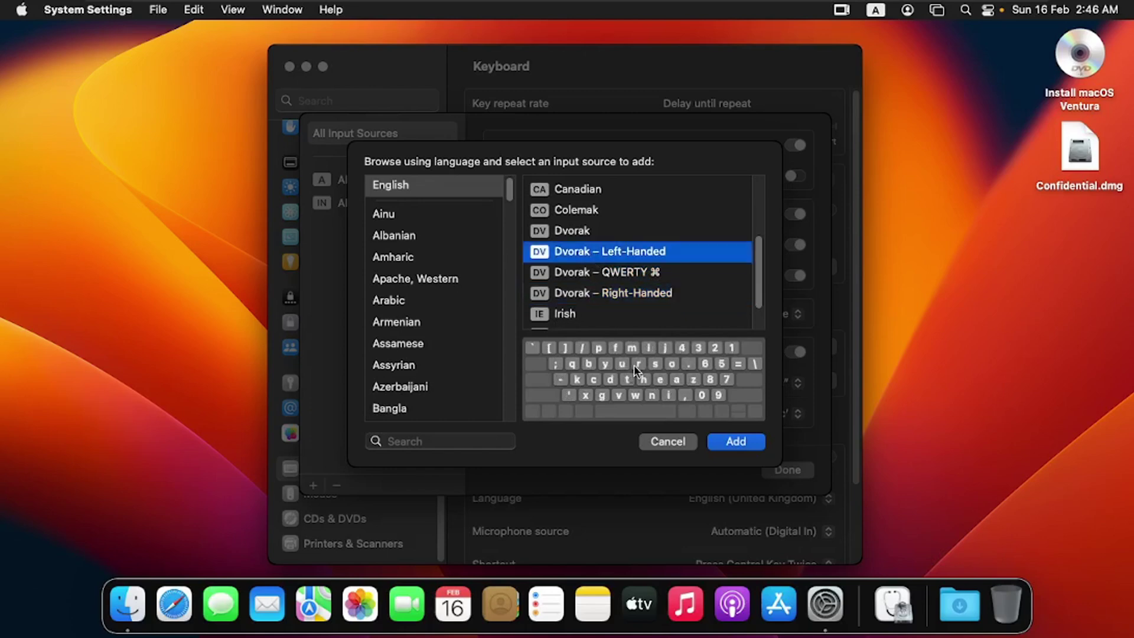
pyautogui.click(736, 442)
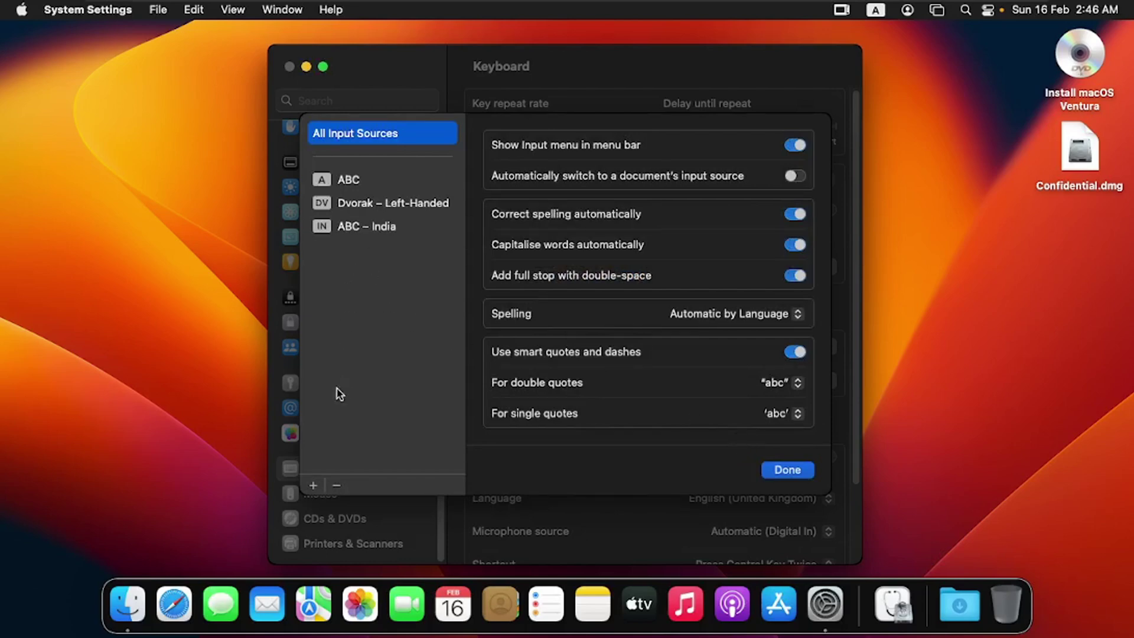
# Add Dvorak – QWERTY ⌘ as a fourth input source, then finish editing and close System Settings.
pyautogui.click(313, 487)
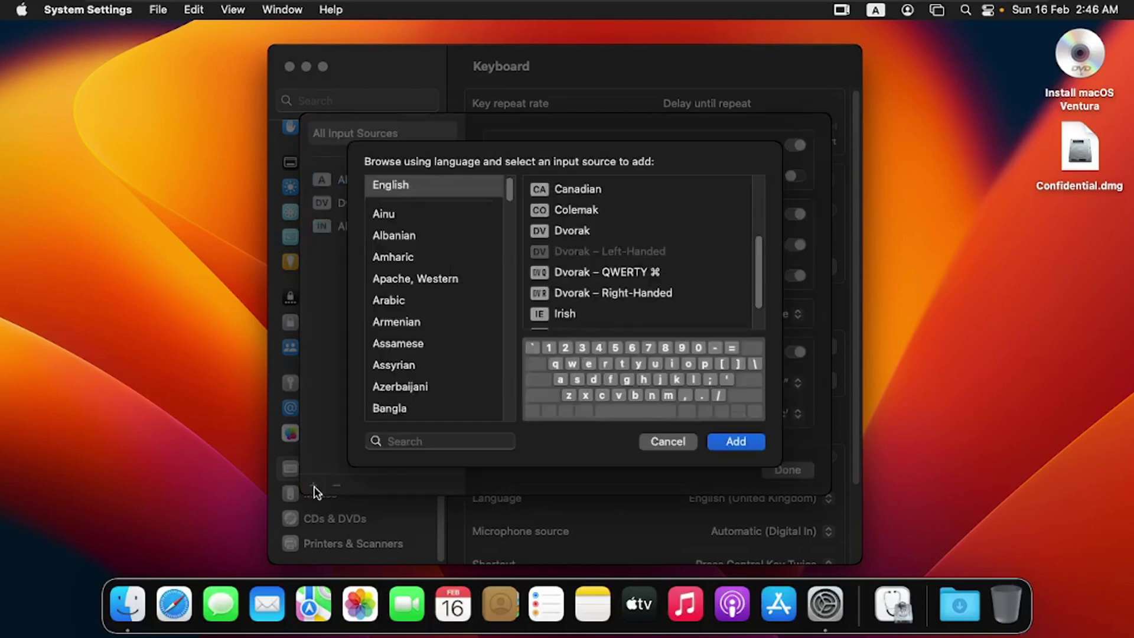
pyautogui.click(583, 275)
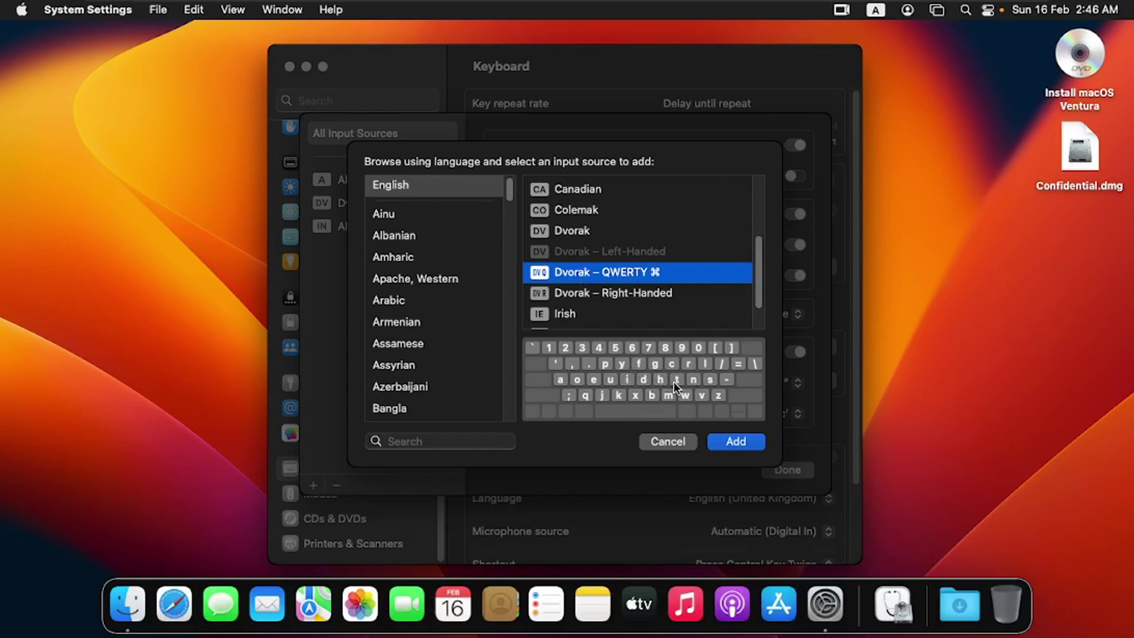
pyautogui.click(735, 443)
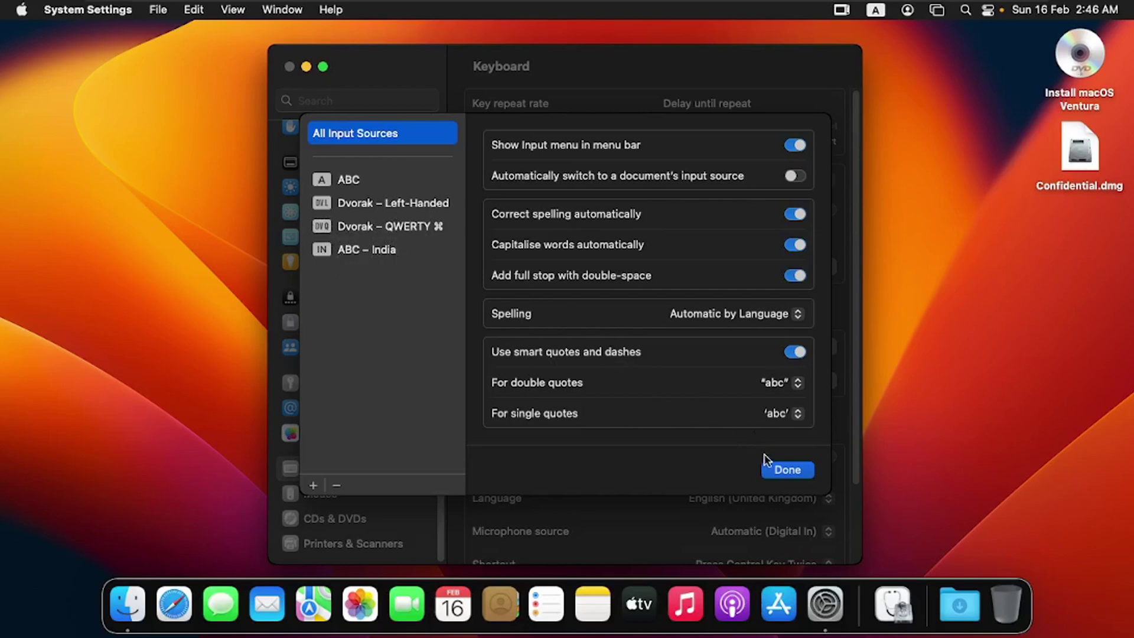
pyautogui.click(787, 470)
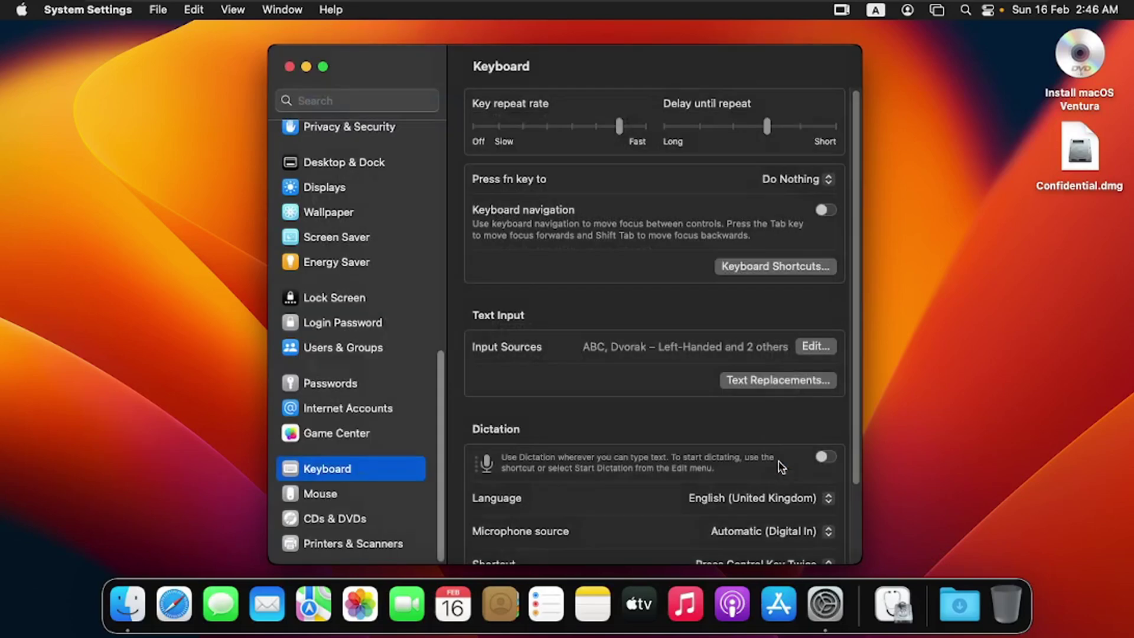
pyautogui.click(289, 67)
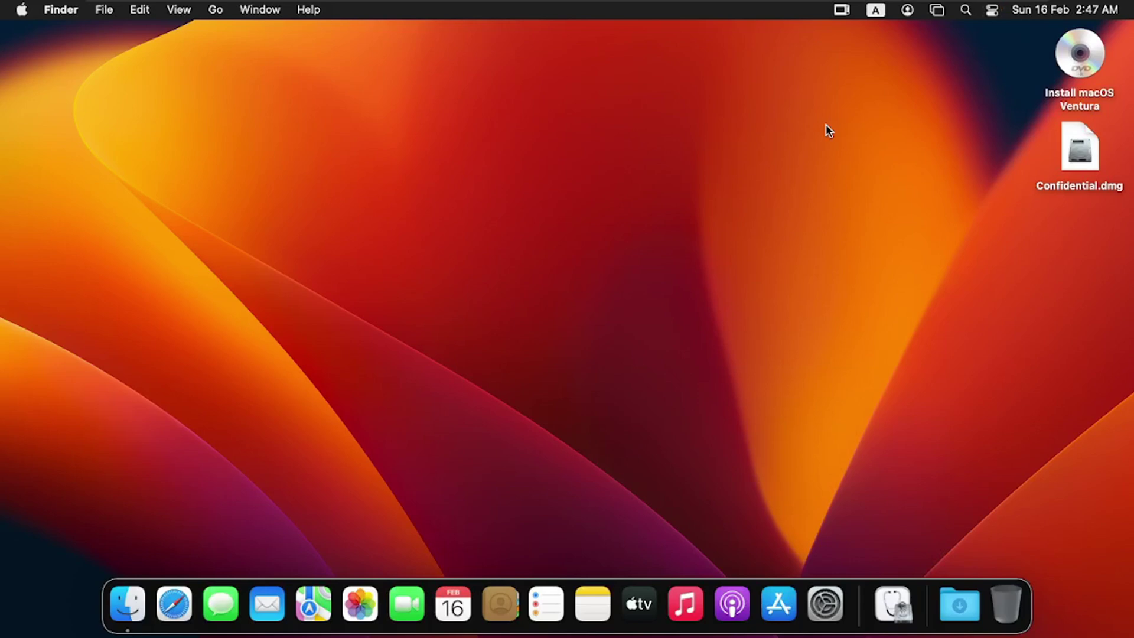
# From the menu-bar input menu, switch to ABC – India, then Dvorak – Left-Handed, then Dvorak – QWERTY ⌘.
pyautogui.click(876, 10)
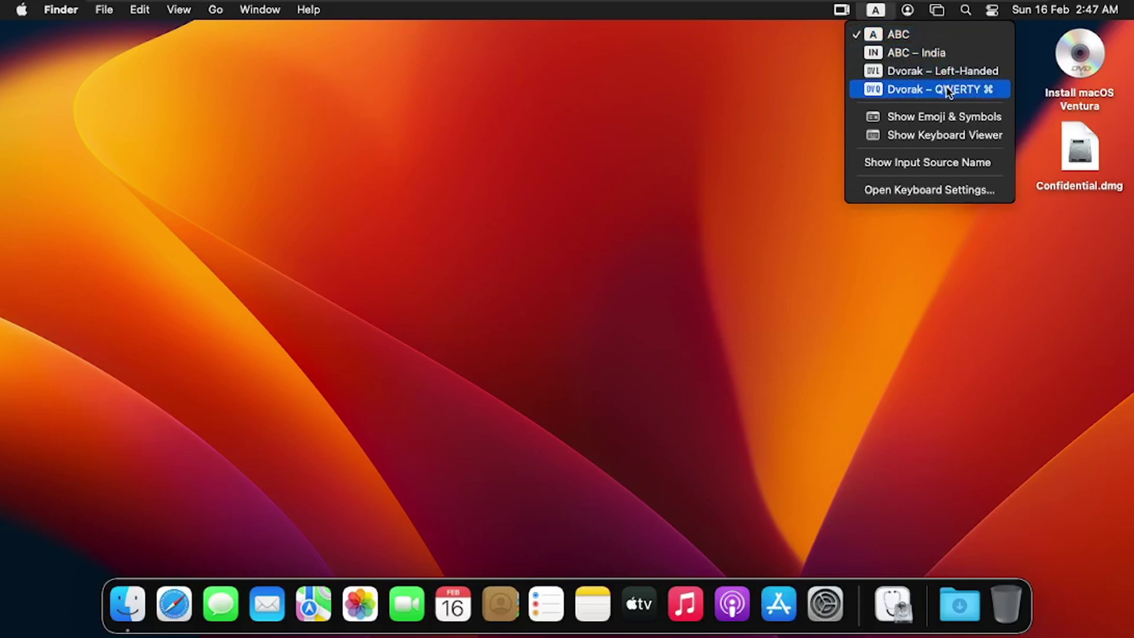
pyautogui.click(951, 53)
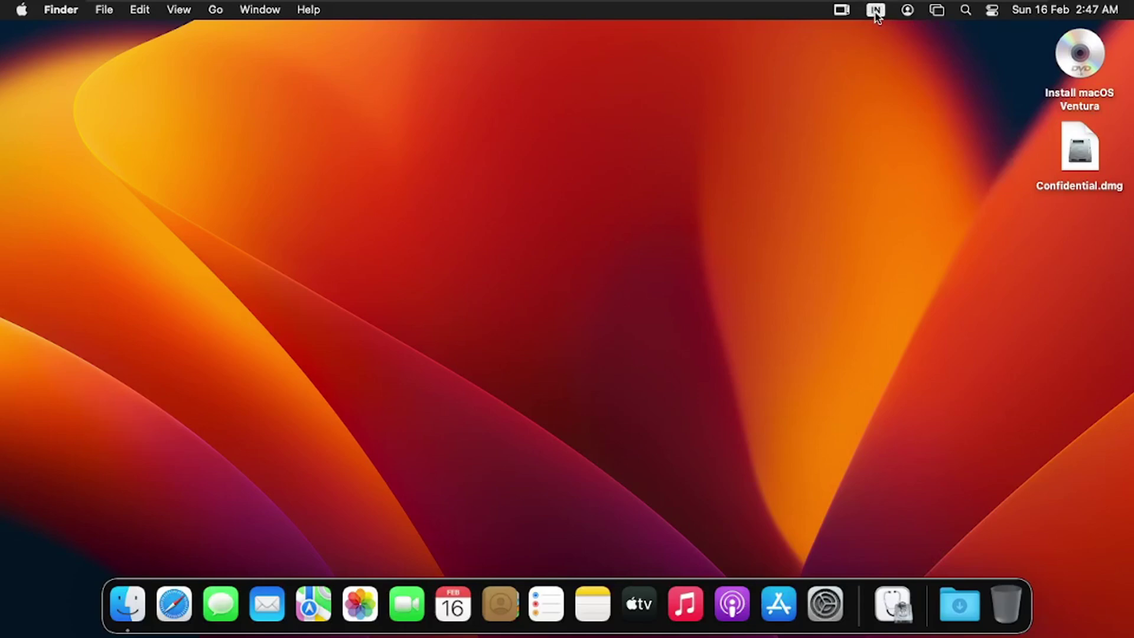
pyautogui.click(876, 10)
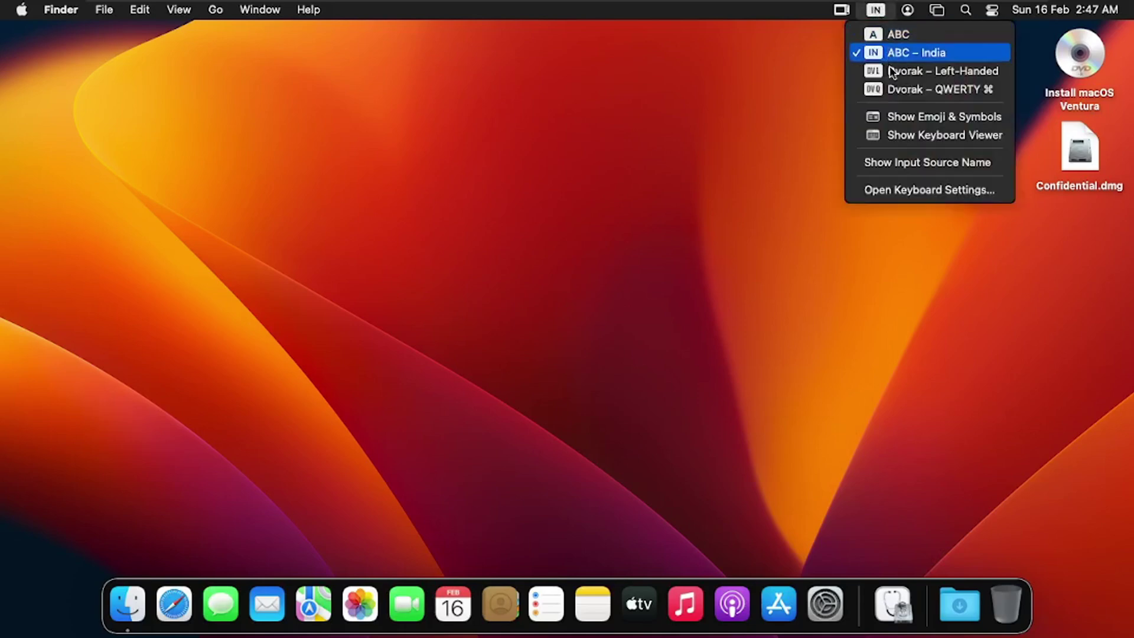
pyautogui.click(890, 72)
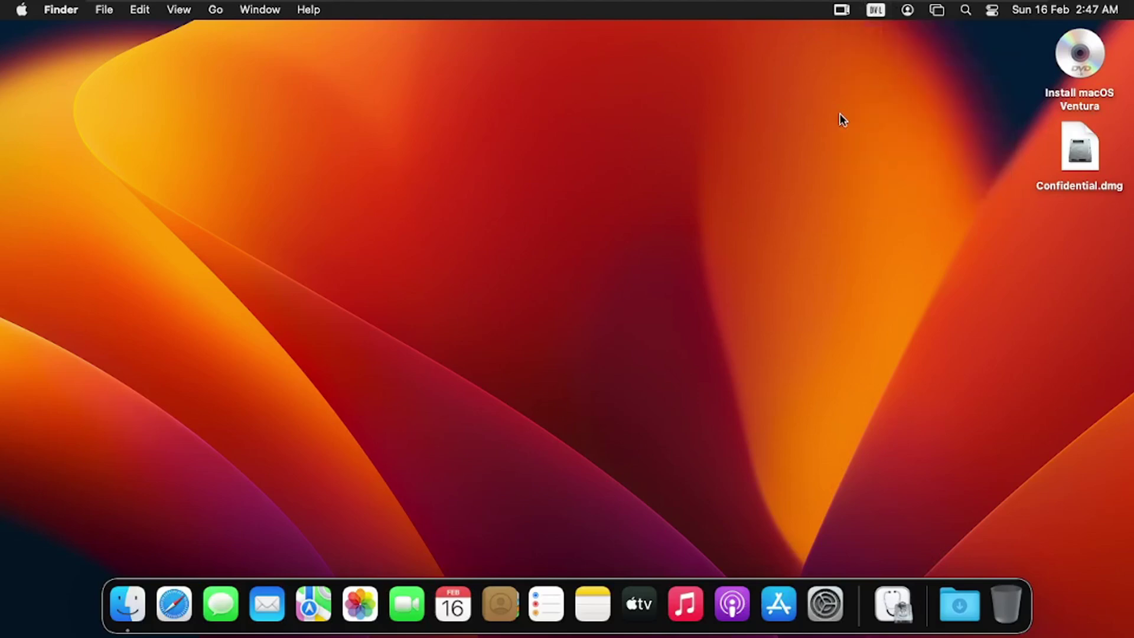
pyautogui.click(875, 10)
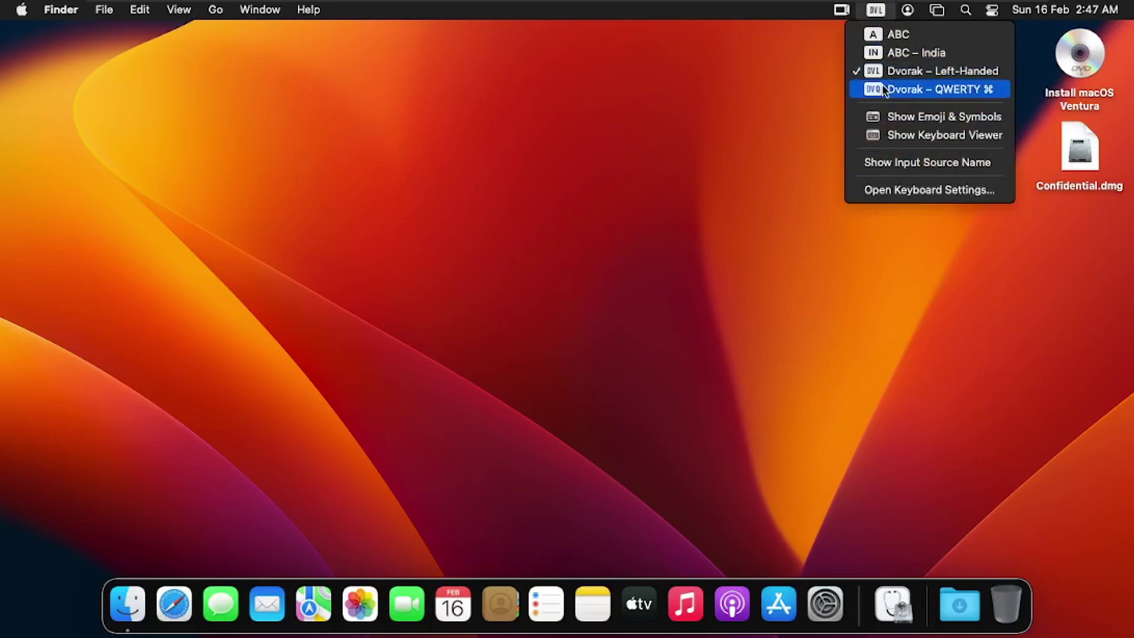
pyautogui.click(886, 89)
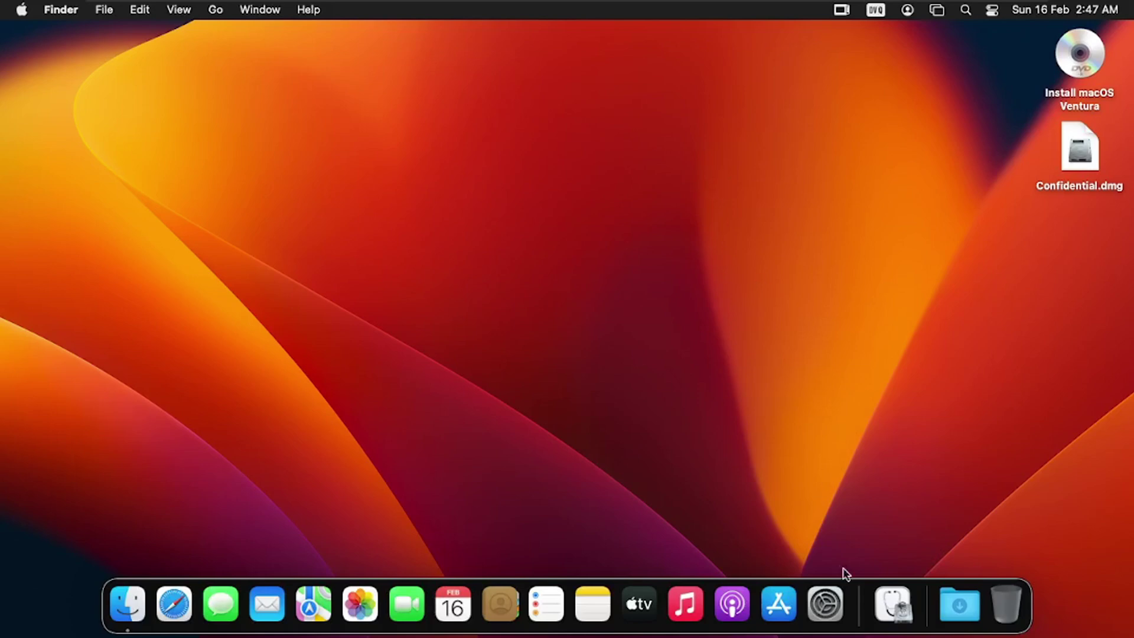
# Reopen System Settings' Keyboard pane and the Input Sources editor.
pyautogui.click(833, 610)
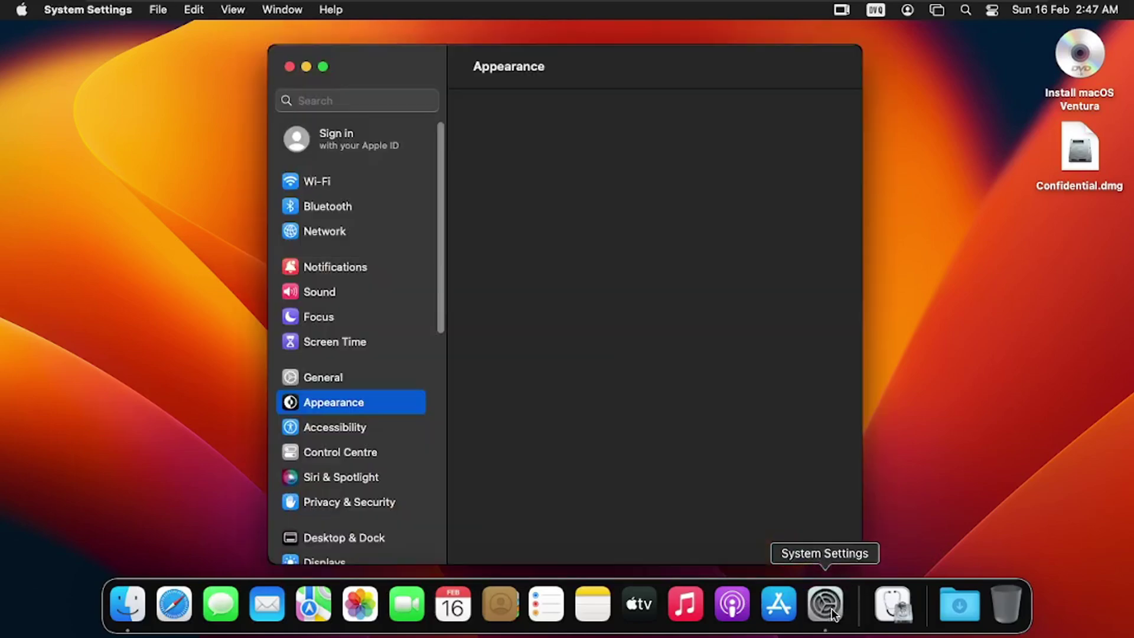
pyautogui.moveTo(442, 216); pyautogui.dragTo(443, 495)
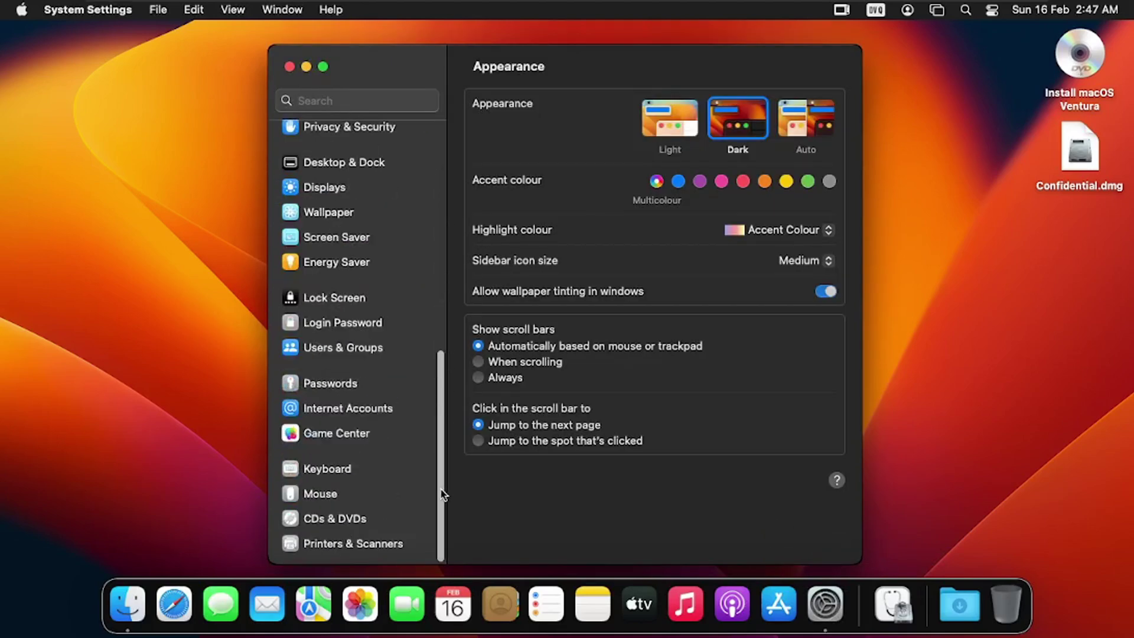
pyautogui.click(341, 477)
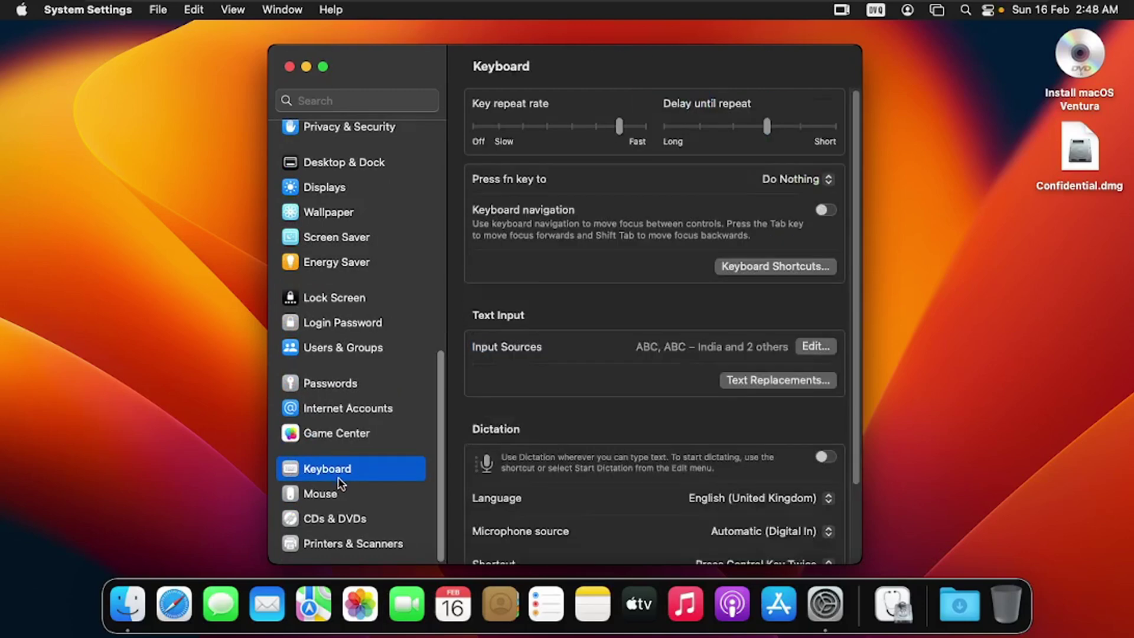
pyautogui.click(826, 347)
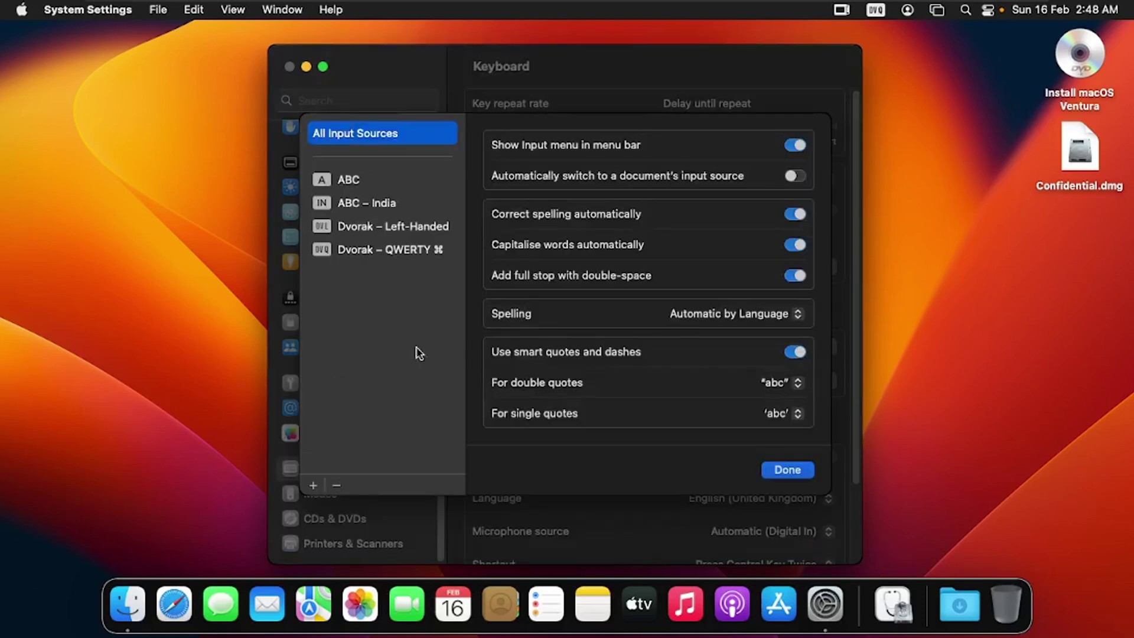
# Remove ABC – India, Dvorak – Left-Handed and Dvorak – QWERTY ⌘, leaving only ABC, then close the settings.
pyautogui.click(376, 204)
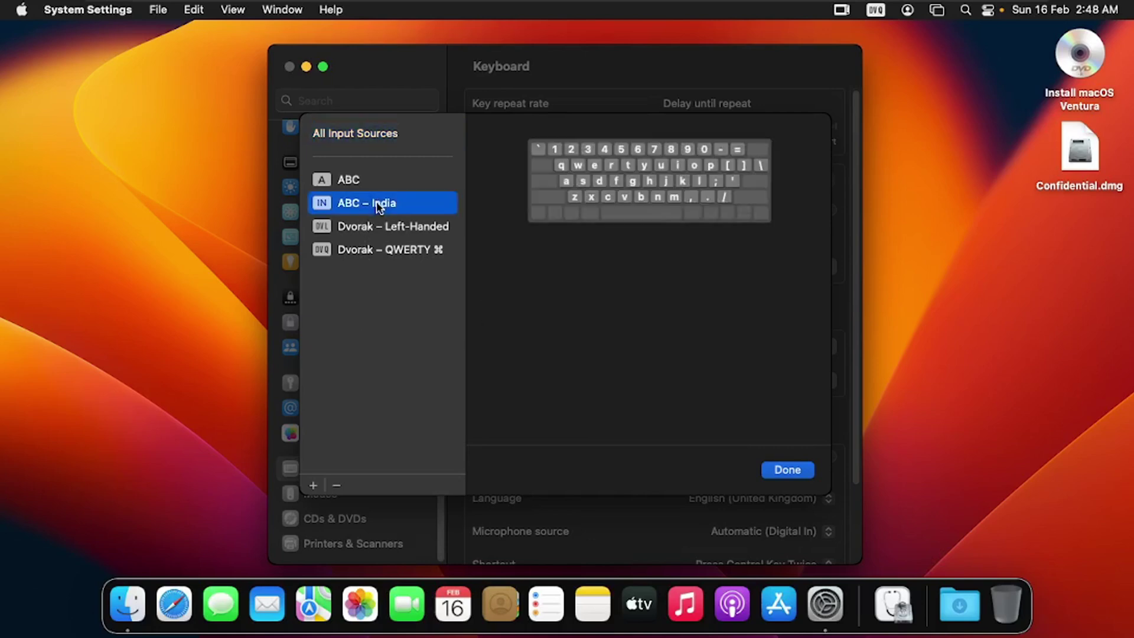
pyautogui.click(337, 487)
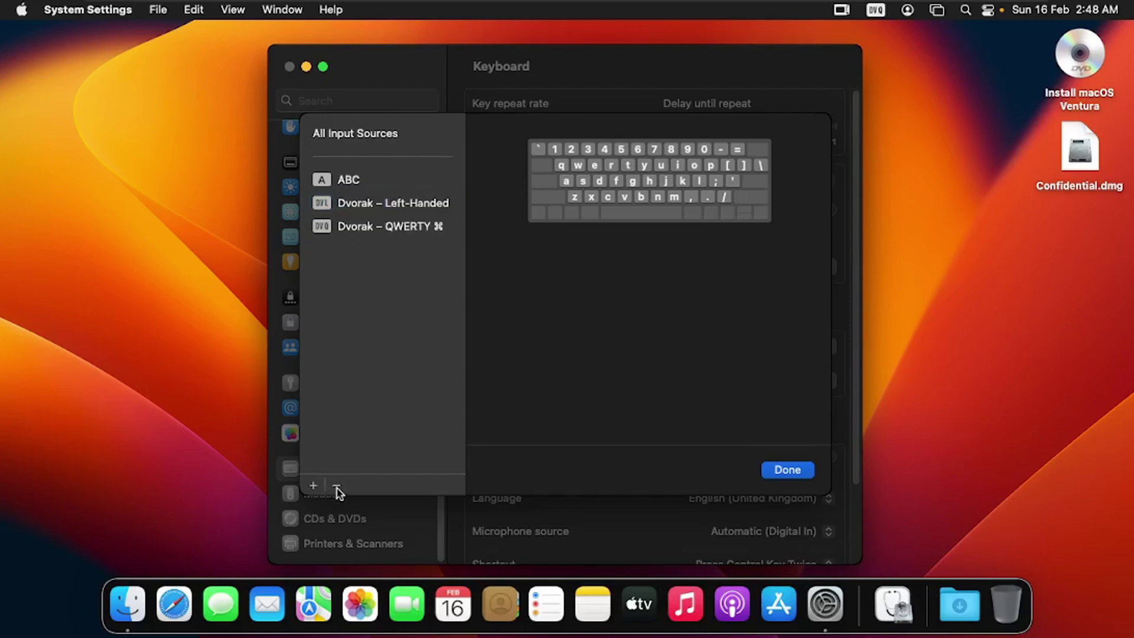
pyautogui.click(390, 206)
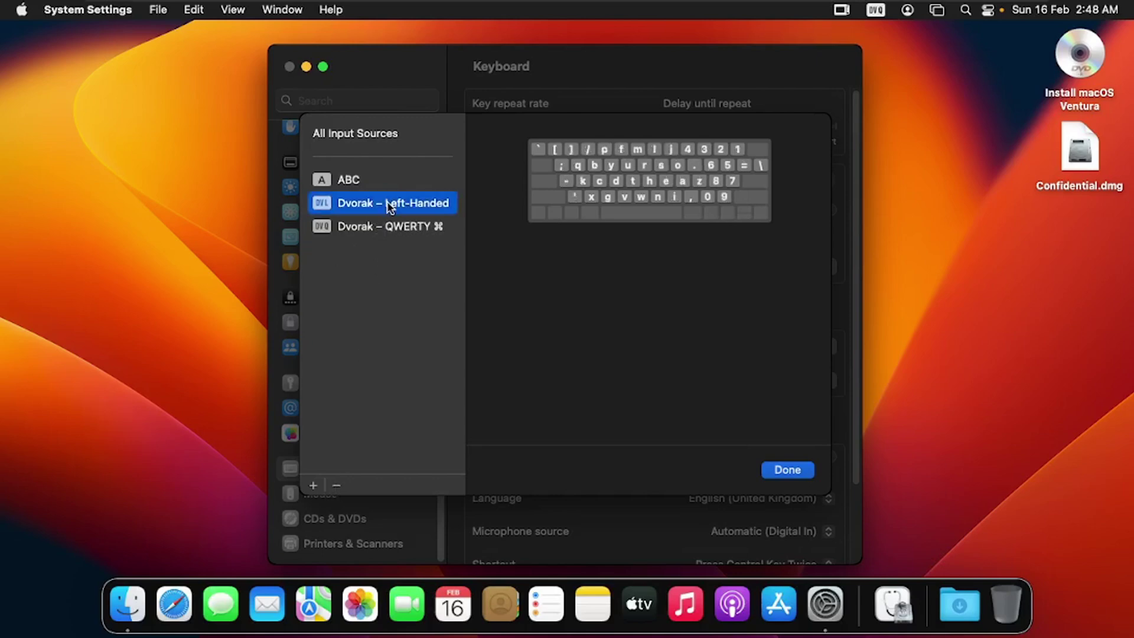
pyautogui.click(336, 487)
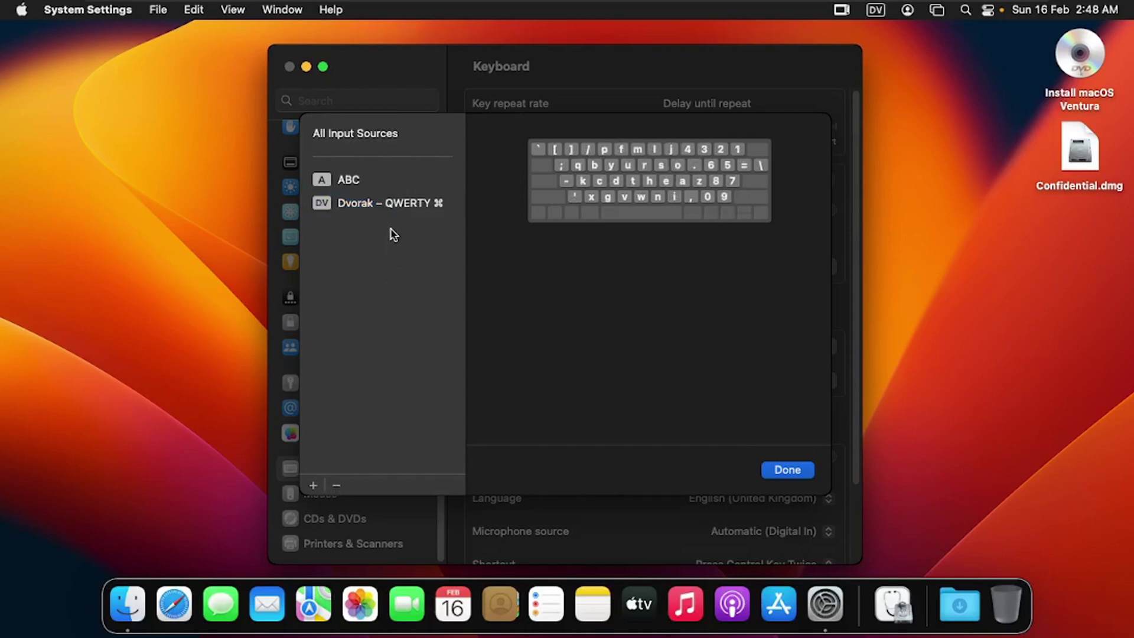
pyautogui.click(392, 205)
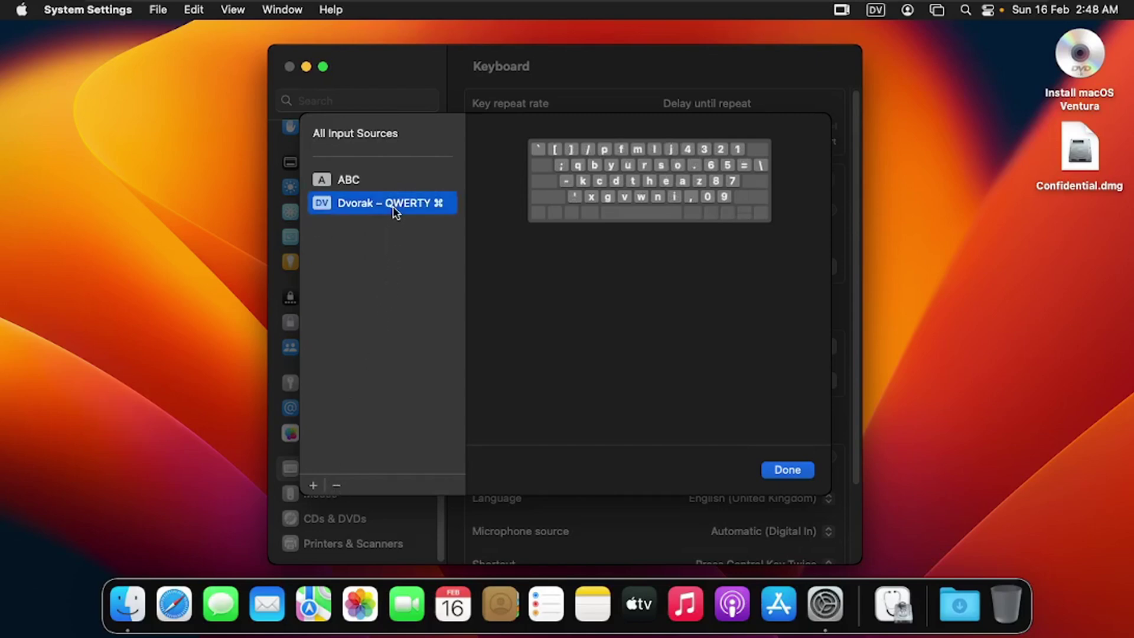
pyautogui.click(333, 486)
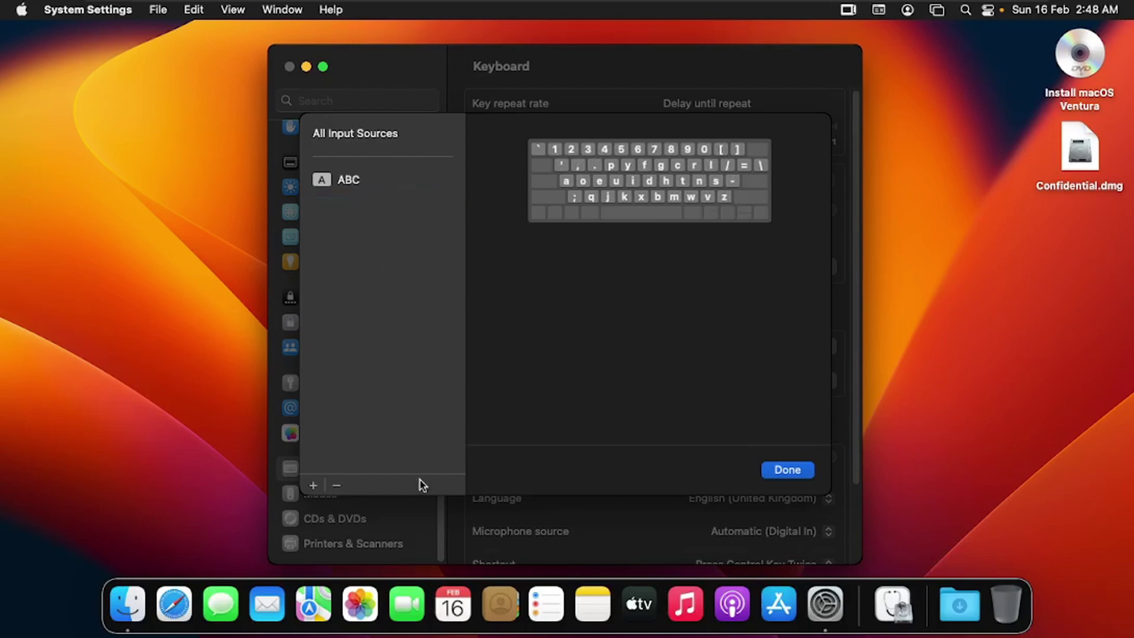
pyautogui.click(785, 469)
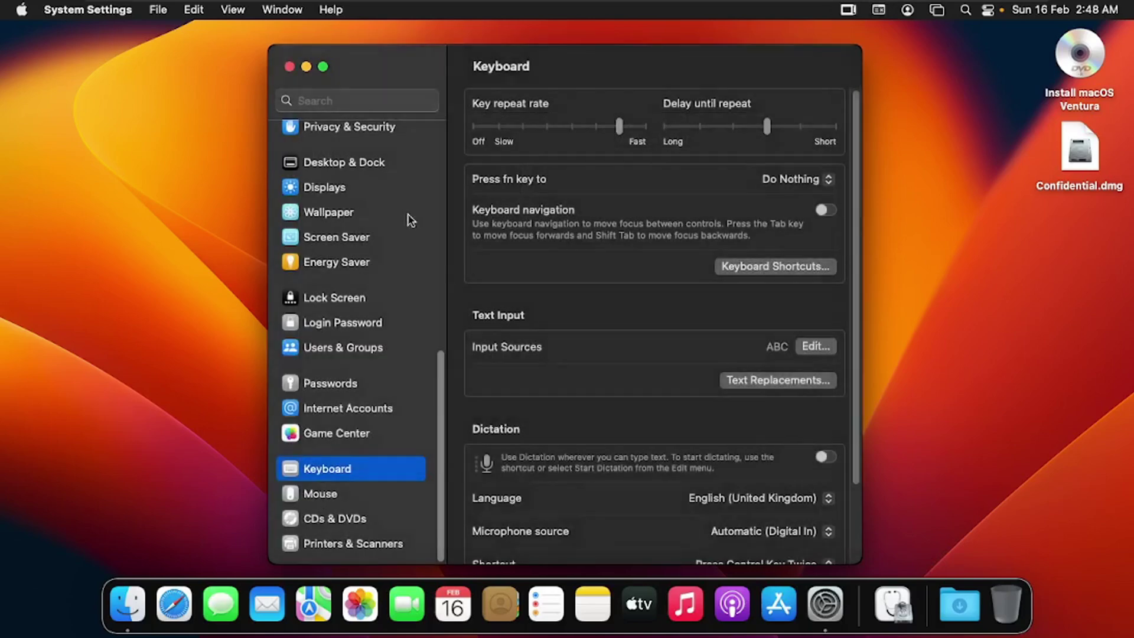
pyautogui.click(289, 66)
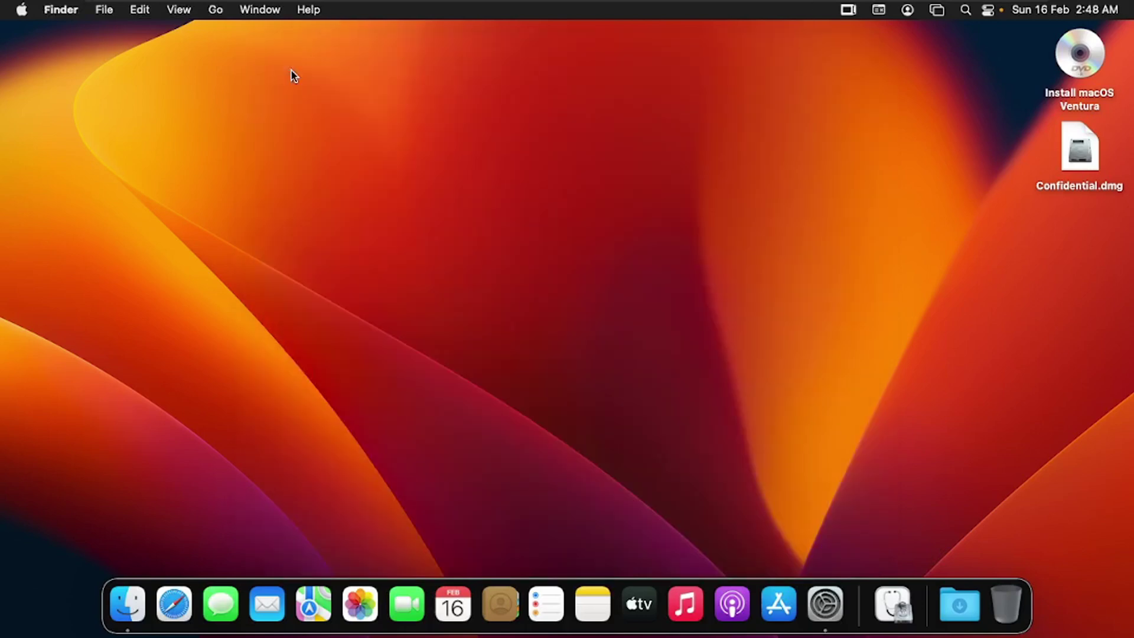